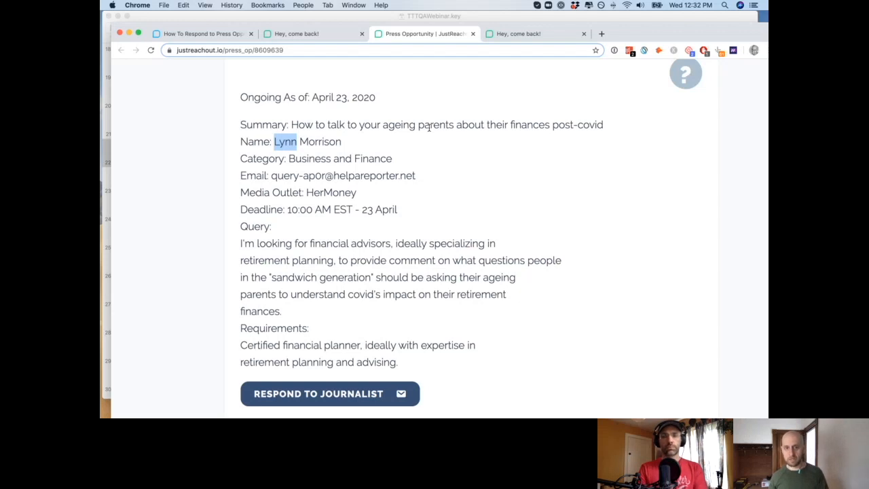
# - Highlight the summary line of the press opportunity about talking to ageing parents about their finances
pyautogui.moveTo(292, 126); pyautogui.dragTo(611, 131)
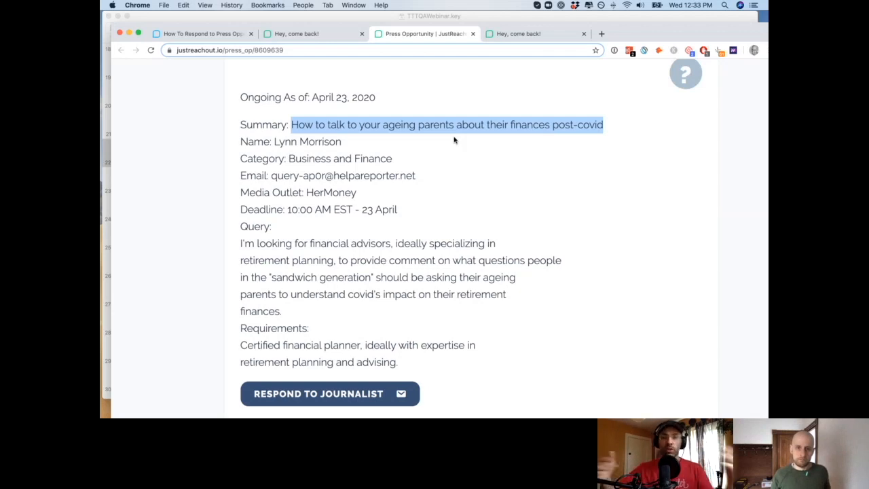
pyautogui.scroll(1, 354, 156)
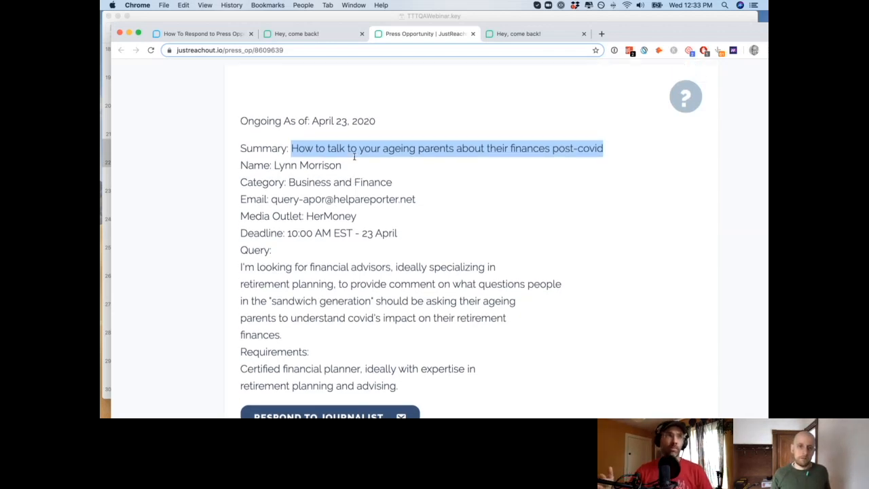
# - Load the journalist results for the business search, and return to the blog article's example pitch
pyautogui.click(320, 35)
pyautogui.scroll(10, 383, 192)
pyautogui.scroll(2, 347, 197)
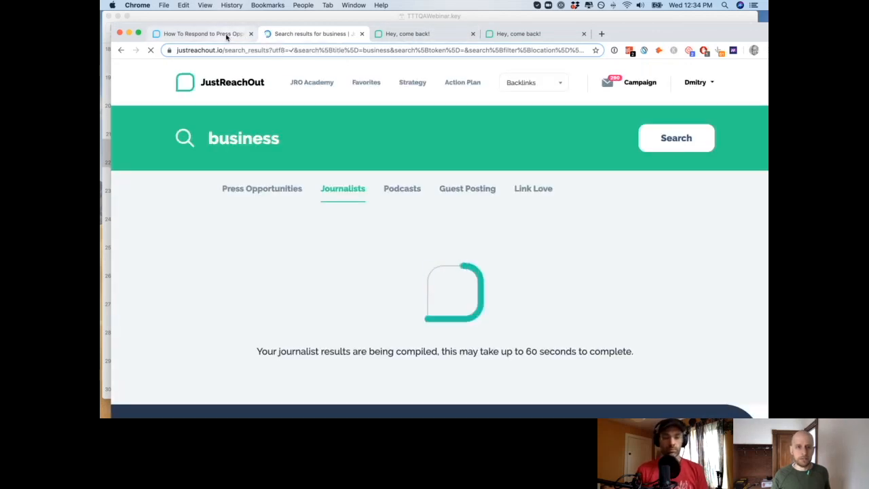
pyautogui.click(226, 37)
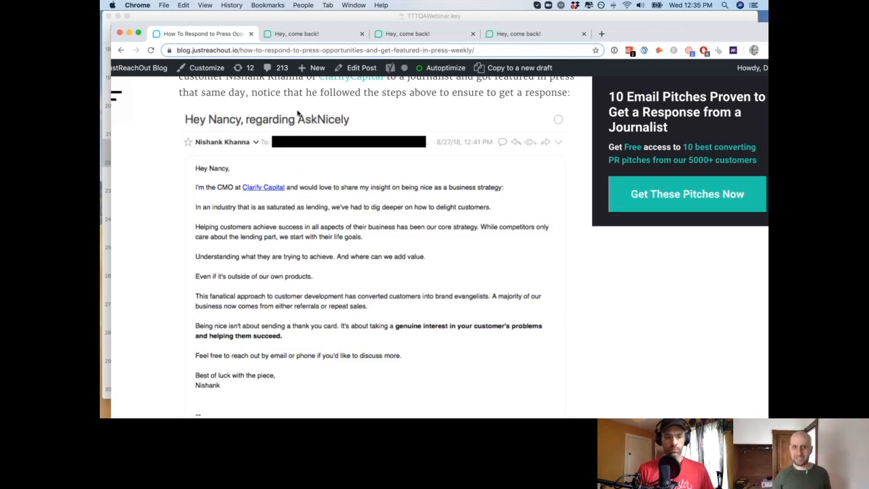
# - Start an email pitch for the CNN article on how small business owners in Georgia feel
pyautogui.click(329, 34)
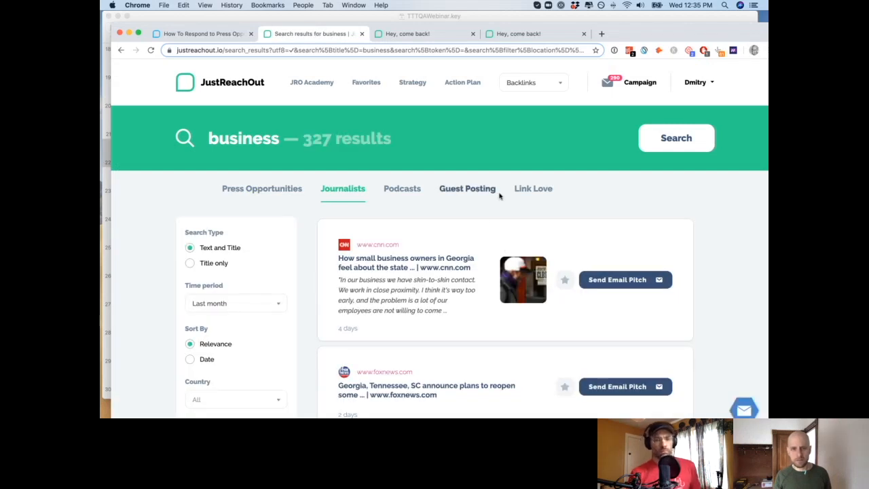
pyautogui.click(646, 280)
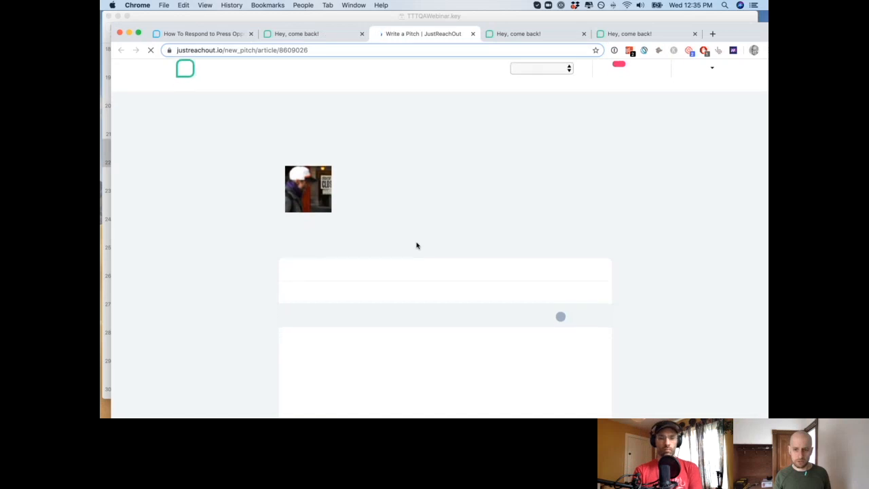
pyautogui.scroll(-5, 417, 245)
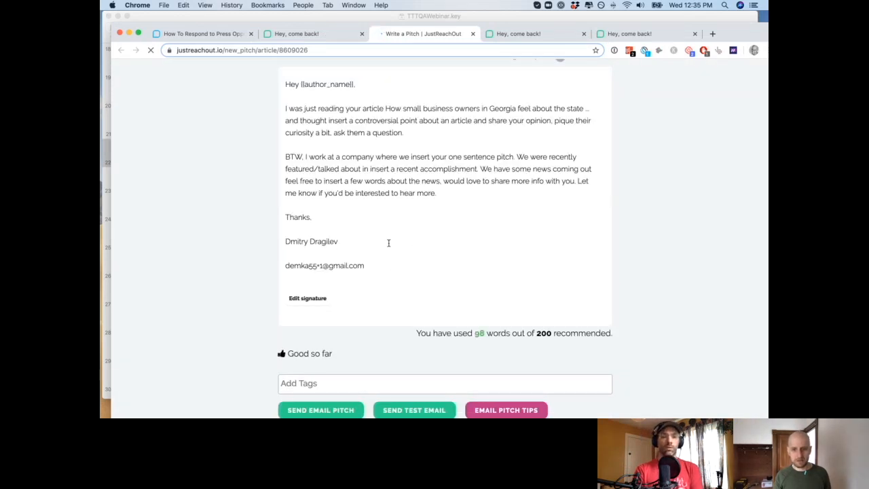
# - Insert "hf" in front of the greeting in the pitch body
pyautogui.click(396, 188)
pyautogui.moveTo(355, 188); pyautogui.dragTo(325, 126)
pyautogui.write('hf')
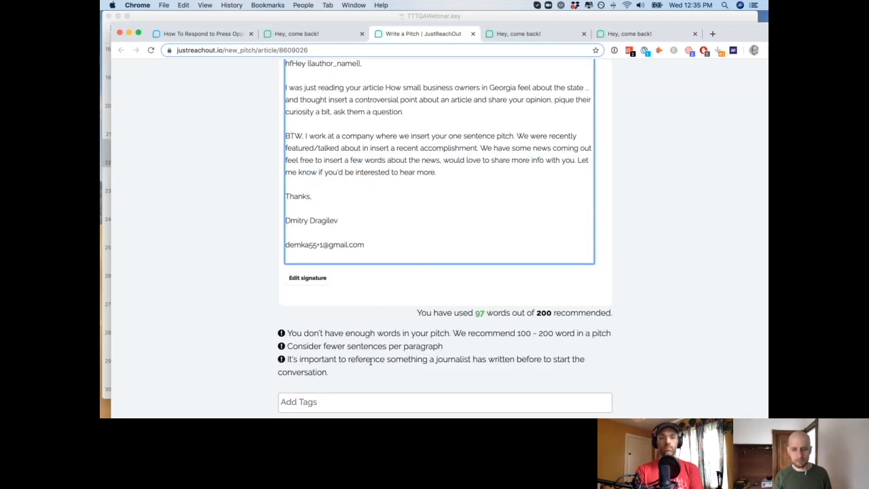
# - Open the email pitch tips and read the advice on subject lines
pyautogui.scroll(-4, 415, 369)
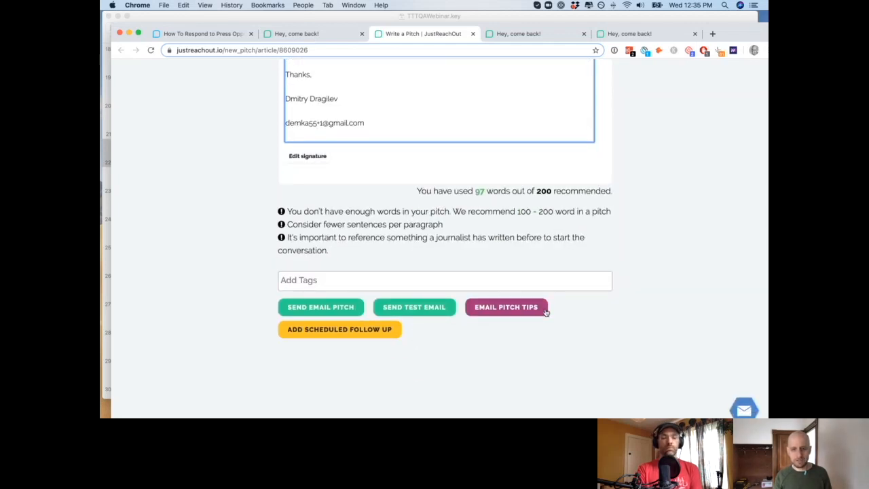
pyautogui.click(529, 307)
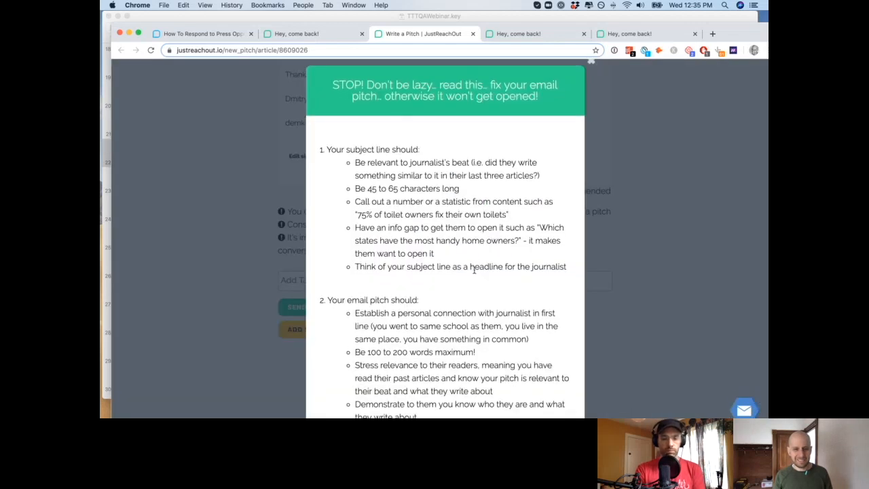
pyautogui.scroll(-1, 474, 272)
pyautogui.scroll(5, 474, 273)
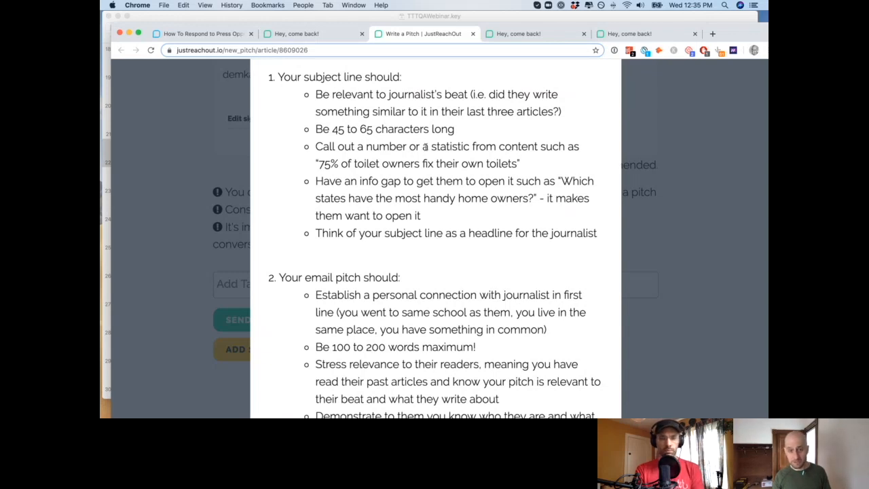
# - Highlight the toilet owners statistic and the "Which states have the most handy home owners?" question in the subject line tips
pyautogui.moveTo(338, 164); pyautogui.dragTo(330, 164)
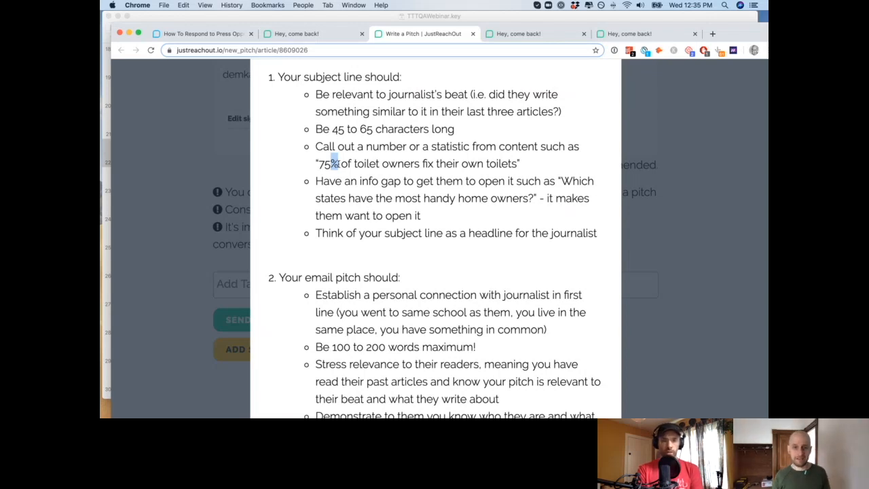
pyautogui.moveTo(520, 163); pyautogui.dragTo(315, 168)
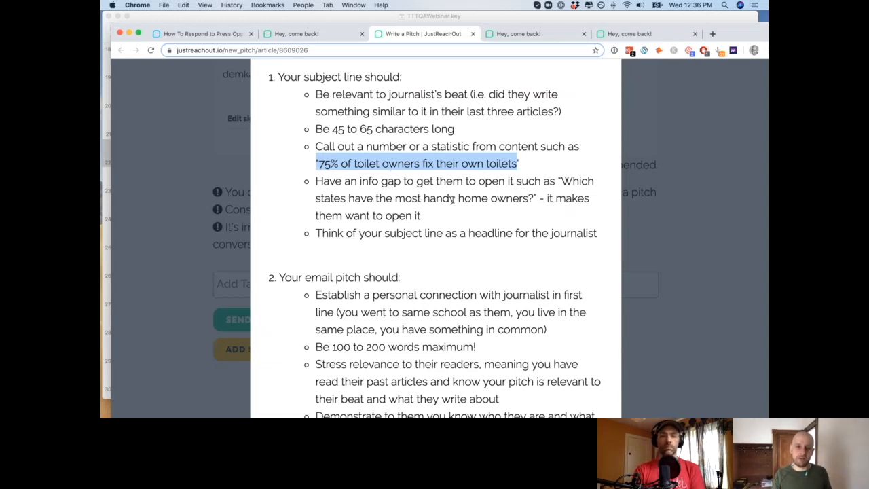
pyautogui.scroll(-1, 451, 196)
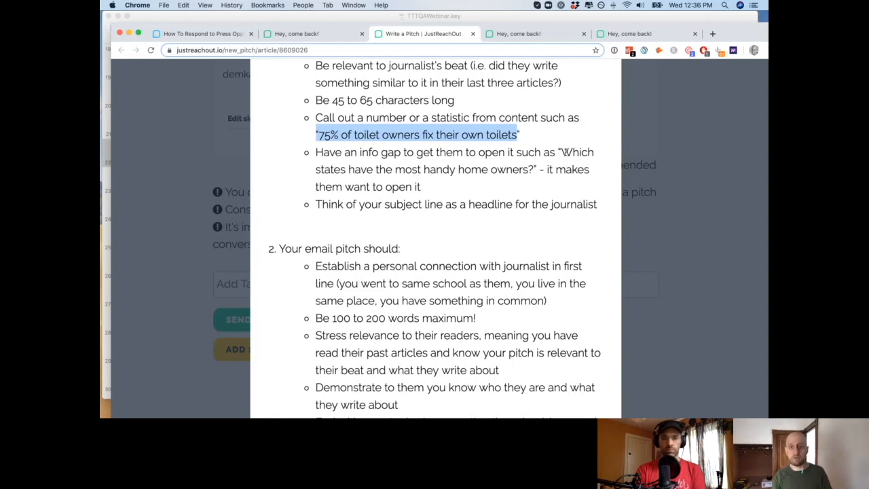
pyautogui.moveTo(561, 152); pyautogui.dragTo(537, 170)
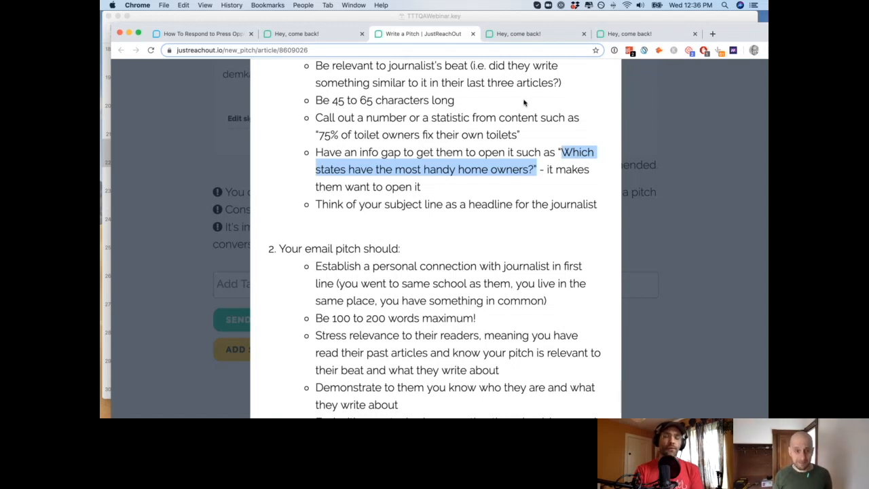
# - Show the press opportunities for the business search and look through the listed queries
pyautogui.click(293, 33)
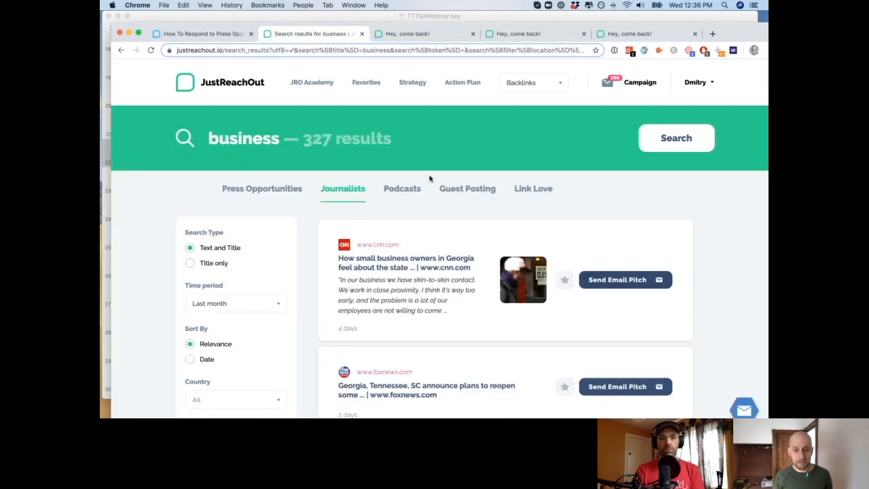
pyautogui.click(261, 192)
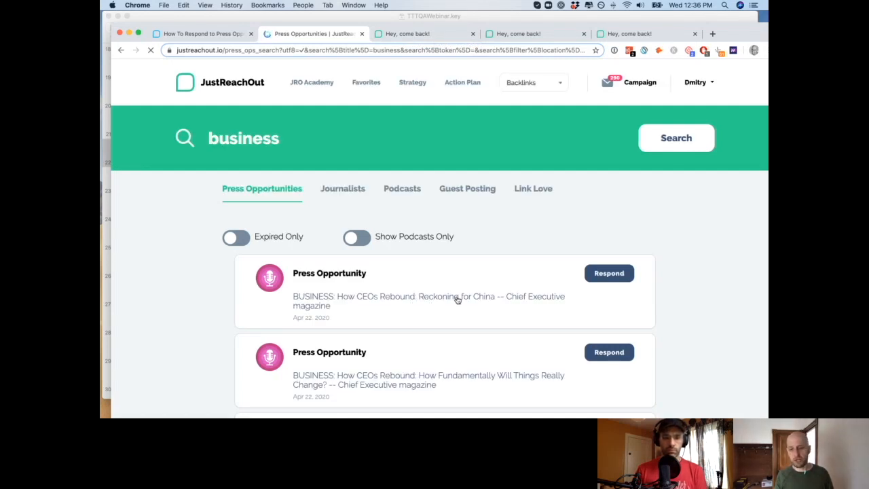
pyautogui.scroll(-2, 453, 301)
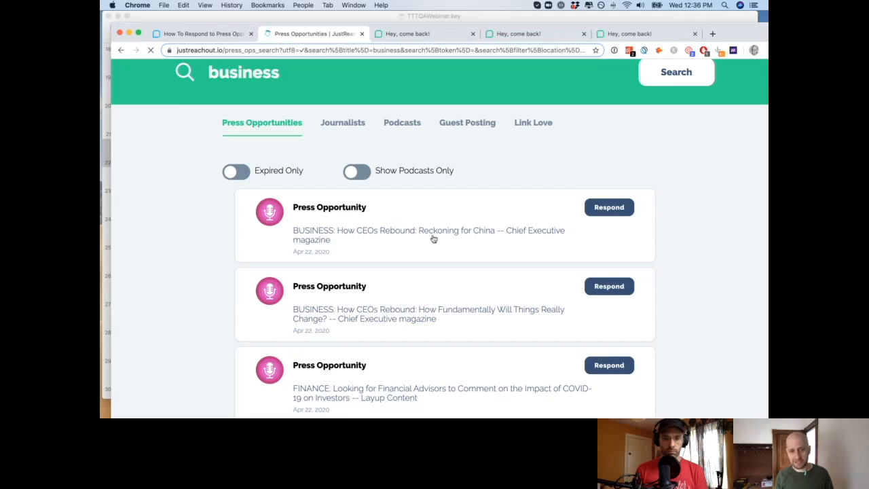
pyautogui.scroll(-2, 433, 239)
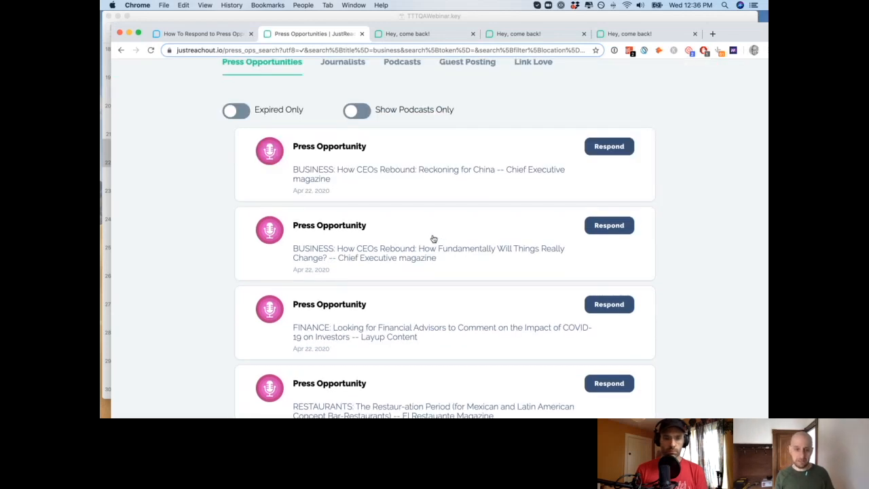
pyautogui.scroll(-6, 433, 239)
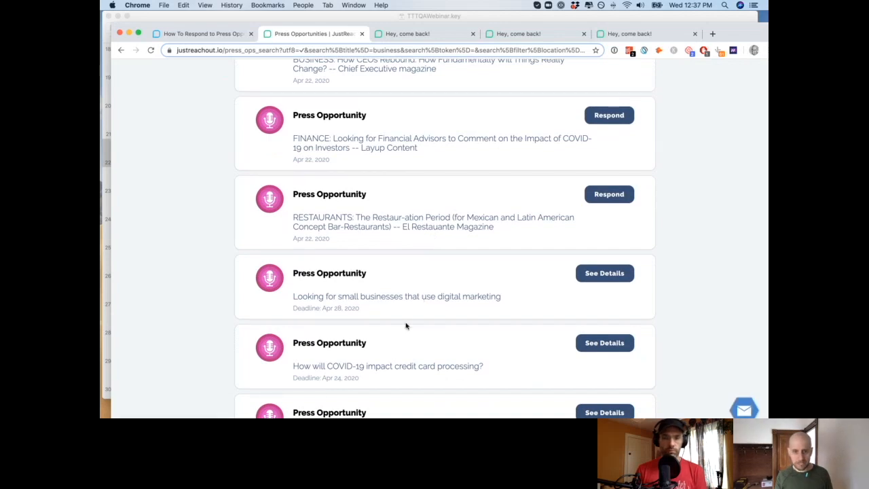
pyautogui.scroll(-4, 415, 299)
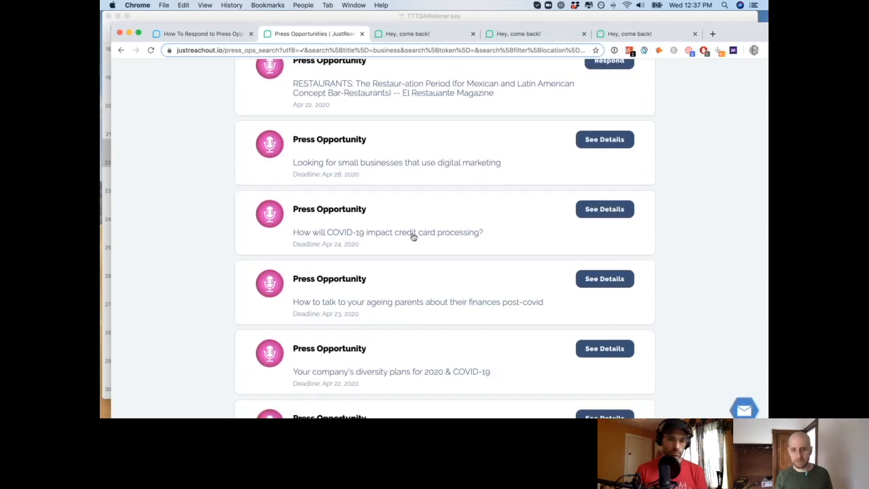
# - Open the press opportunity "How will COVID-19 impact credit card processing?" and highlight its summary
pyautogui.click(413, 236)
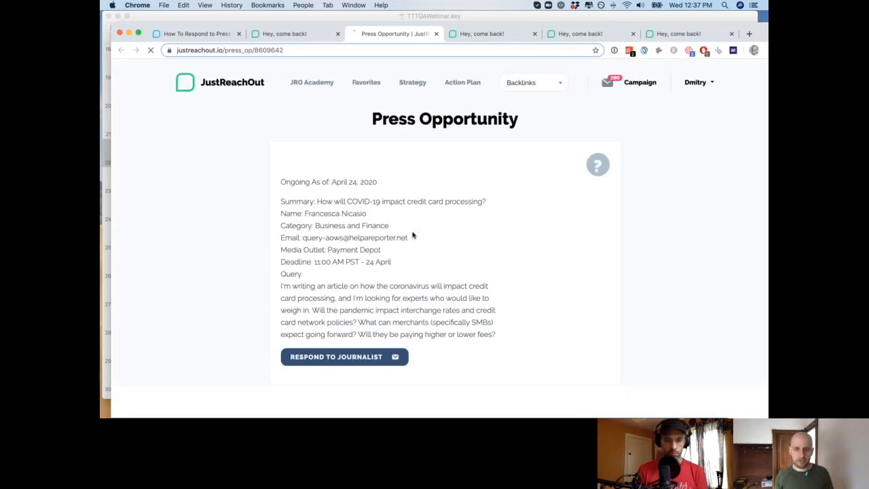
pyautogui.scroll(4, 413, 235)
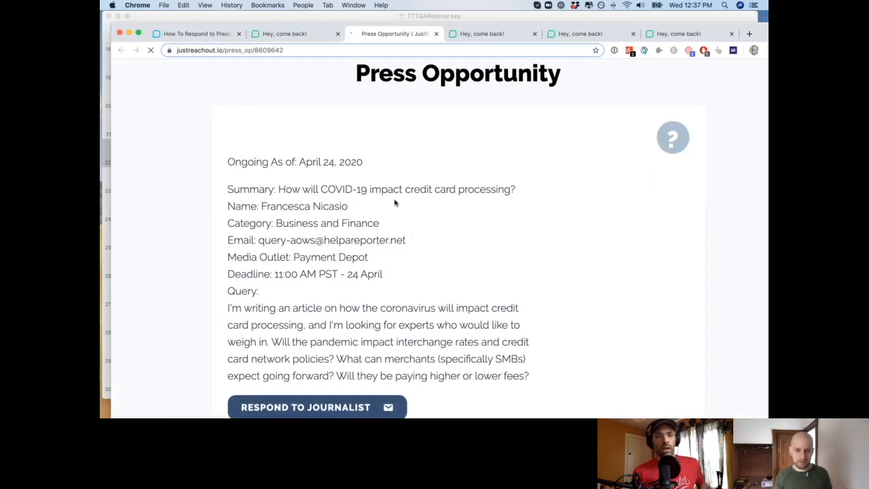
pyautogui.moveTo(278, 190); pyautogui.dragTo(528, 195)
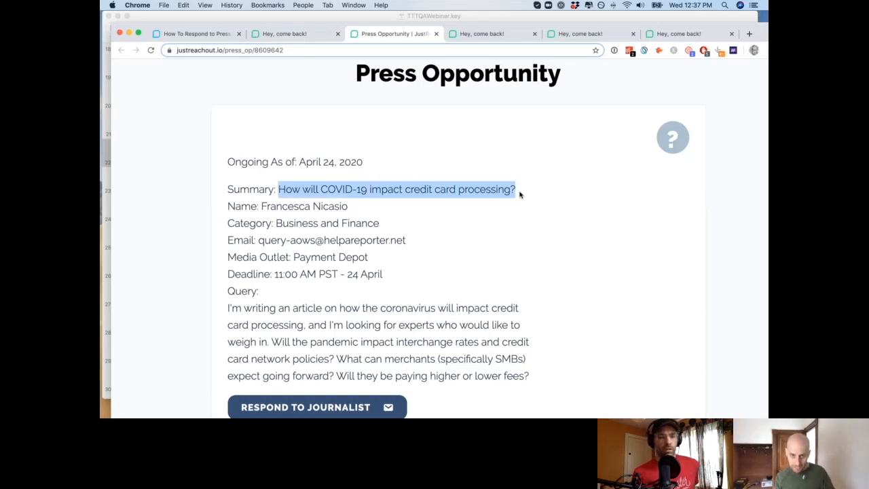
# - Return to the email pitch tips, read the advice on the pitch's content, and close the tips
pyautogui.click(484, 35)
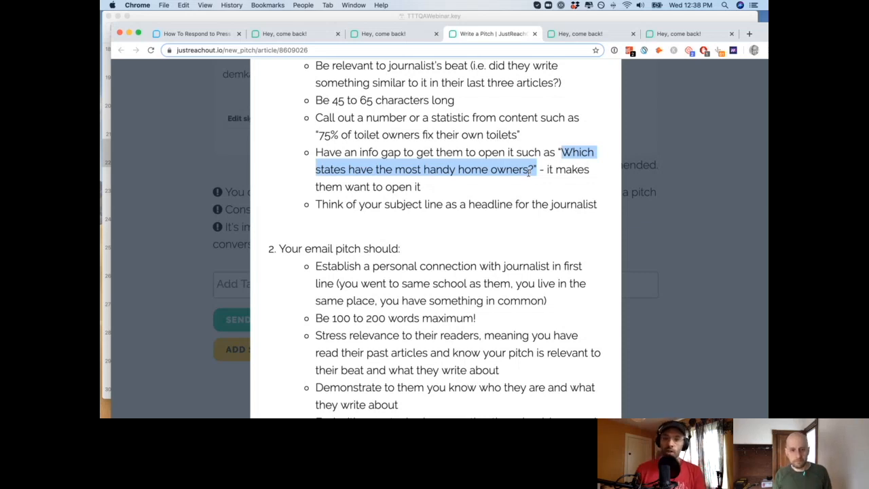
pyautogui.scroll(-1, 495, 232)
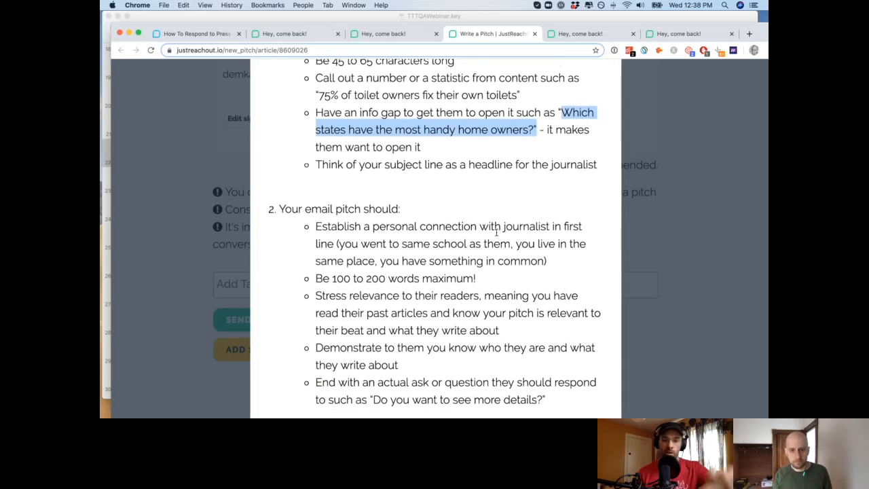
pyautogui.scroll(-1, 496, 232)
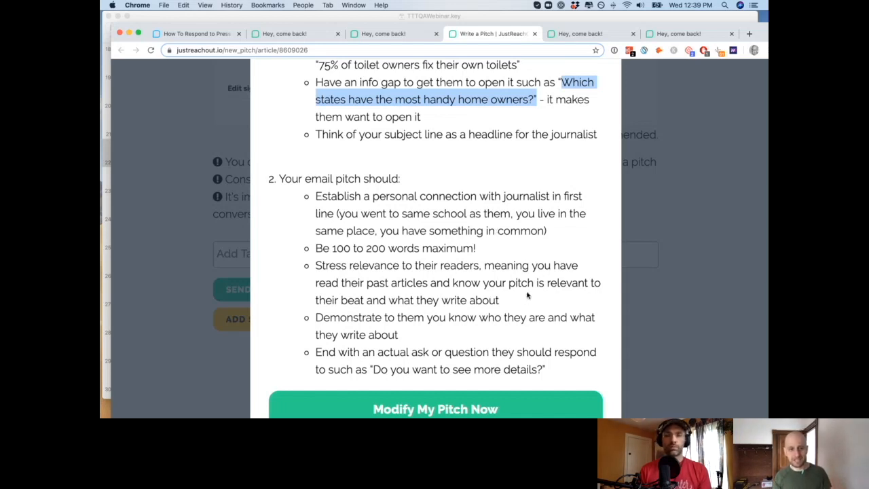
pyautogui.click(185, 273)
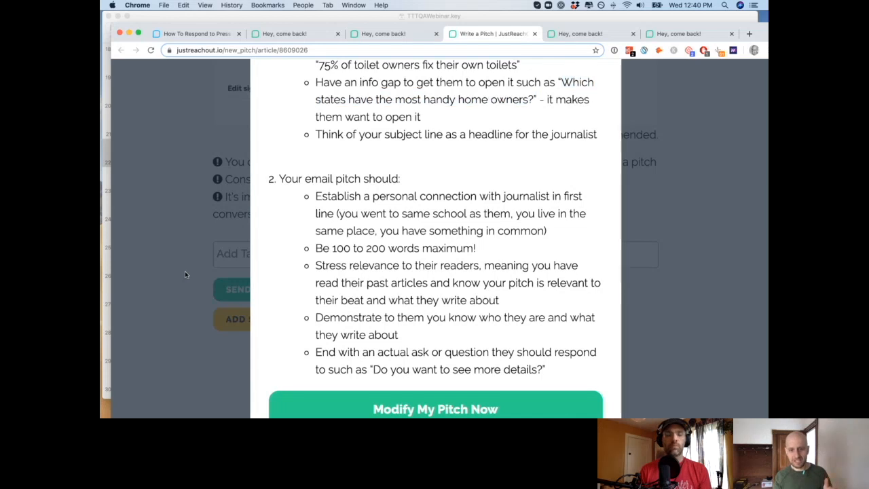
pyautogui.scroll(3, 185, 273)
pyautogui.scroll(3, 620, 180)
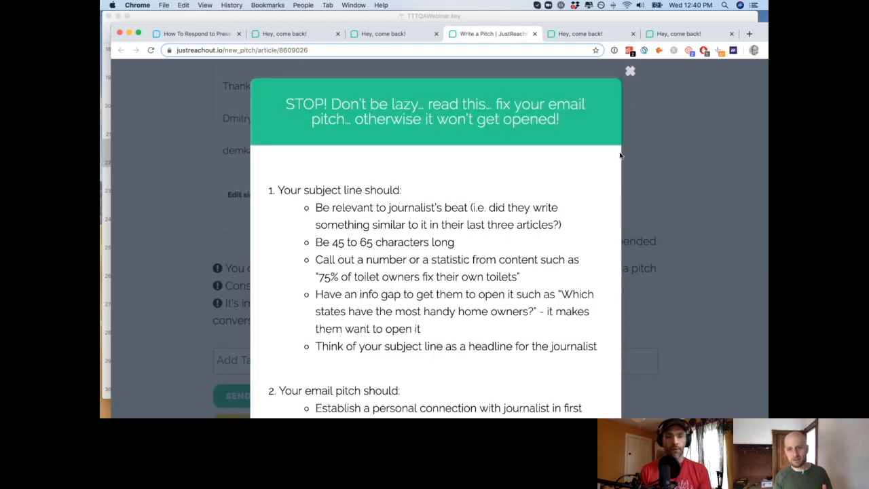
pyautogui.click(629, 70)
# - Highlight the "BTW" company paragraph in the pitch's mail body
pyautogui.scroll(-10, 504, 202)
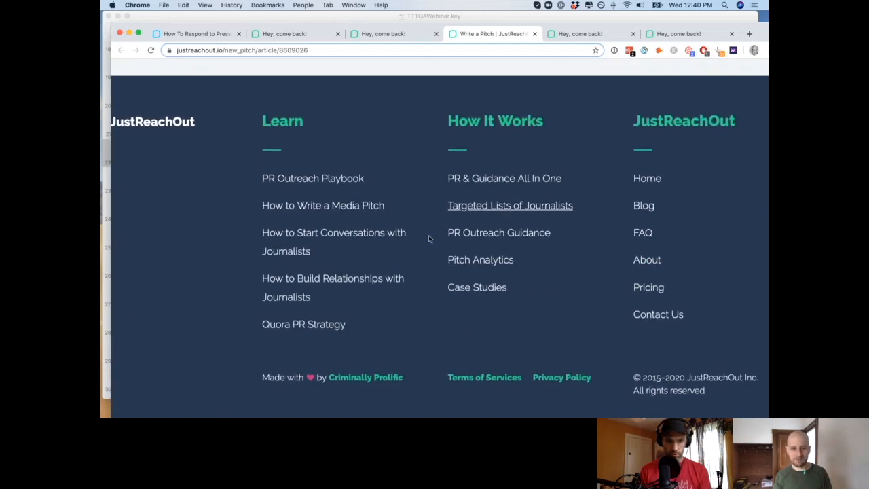
pyautogui.scroll(10, 391, 319)
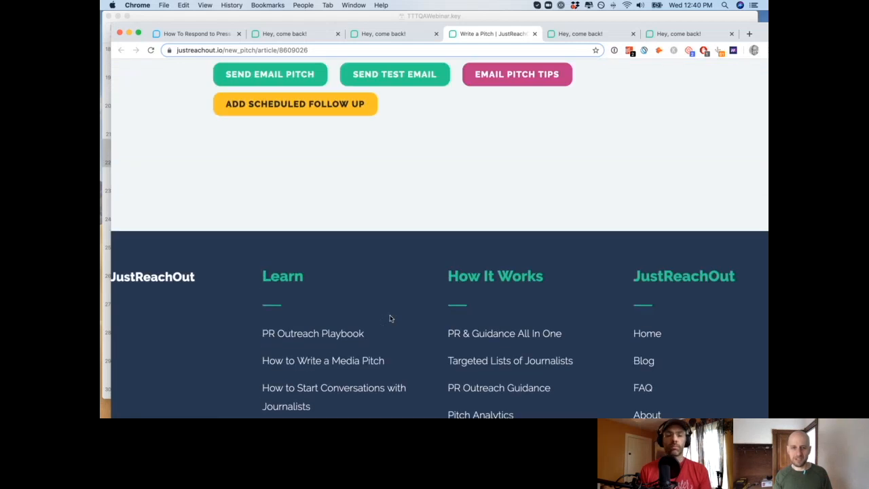
pyautogui.scroll(5, 391, 319)
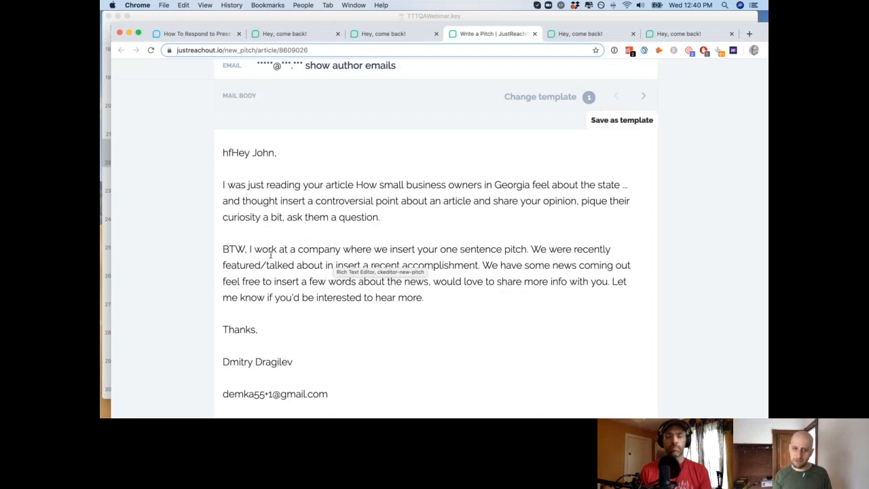
pyautogui.moveTo(223, 251); pyautogui.dragTo(471, 308)
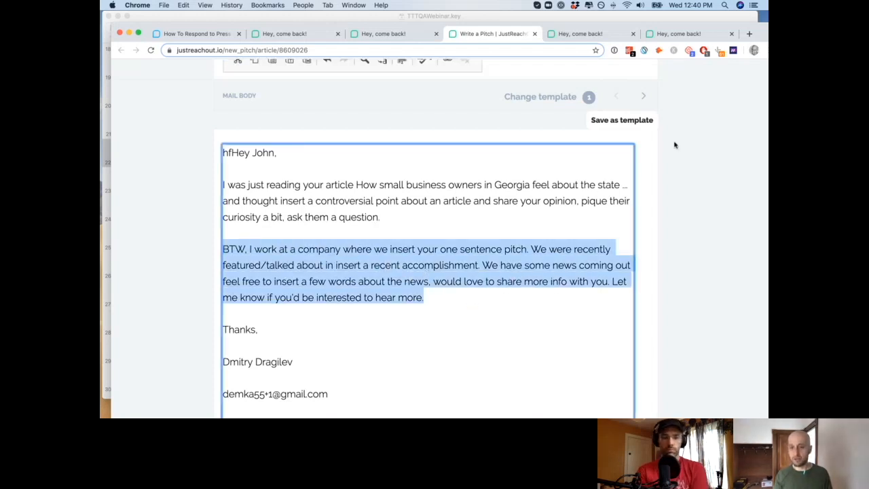
# - Change the pitch's mail body to template 3
pyautogui.click(645, 98)
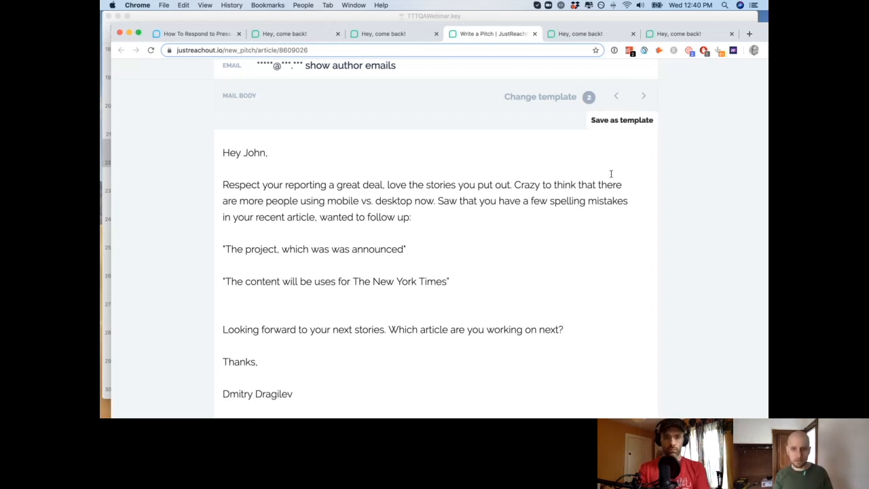
pyautogui.click(643, 98)
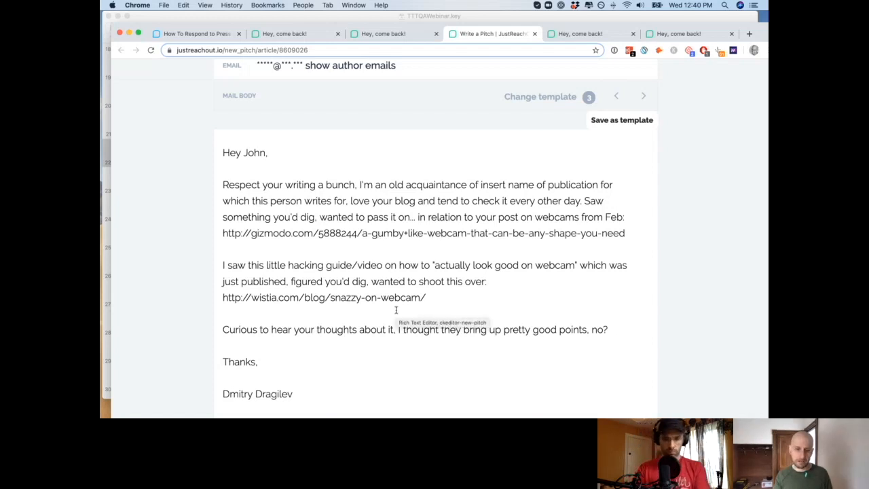
# - Advance the pitch's mail body to template 6 and review its full text and the writing recommendations for it
pyautogui.click(645, 97)
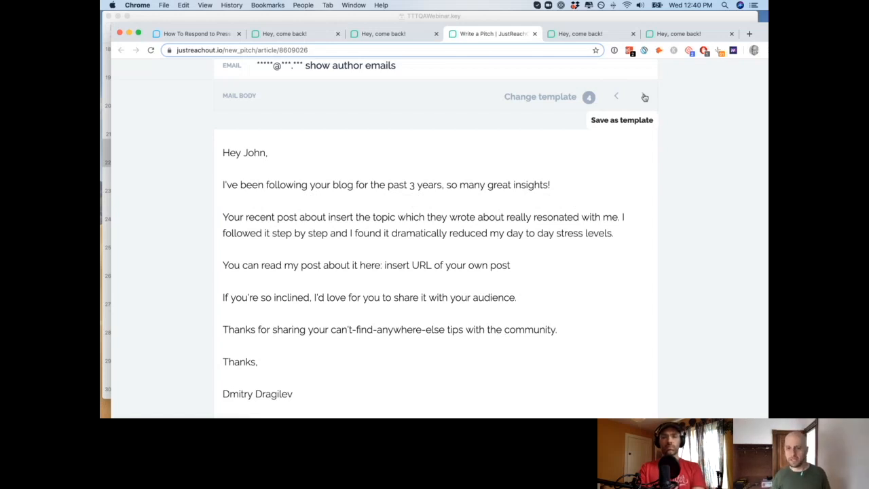
pyautogui.click(645, 97)
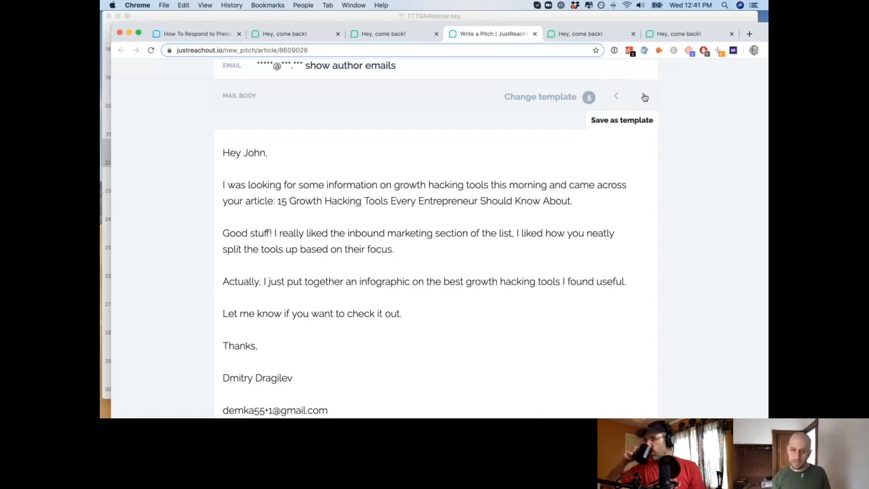
pyautogui.click(646, 97)
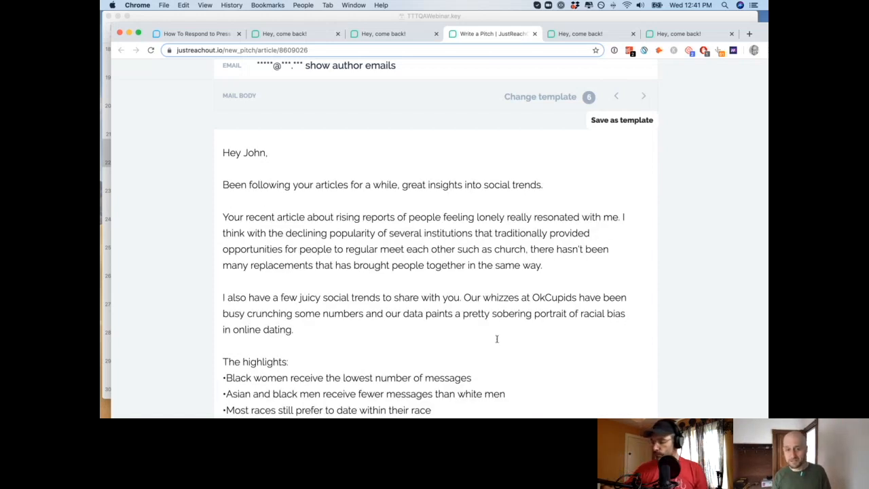
pyautogui.scroll(-8, 446, 294)
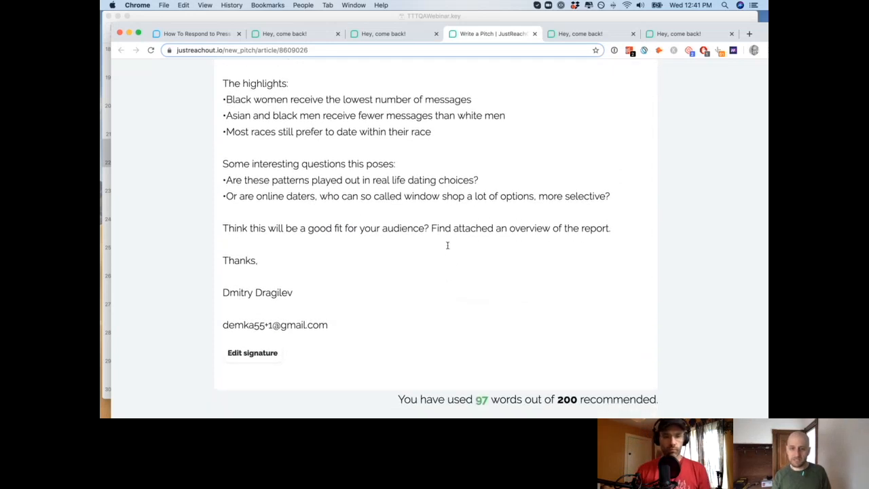
pyautogui.scroll(-4, 448, 250)
pyautogui.scroll(-4, 447, 249)
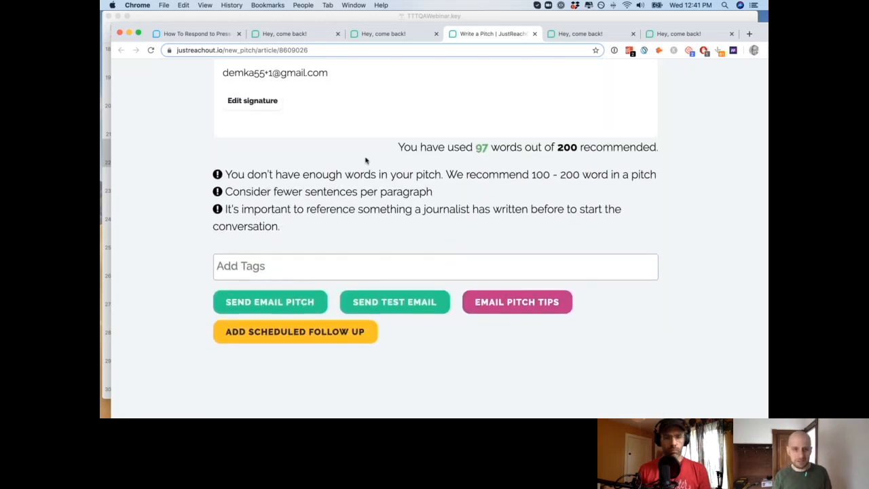
pyautogui.scroll(3, 387, 171)
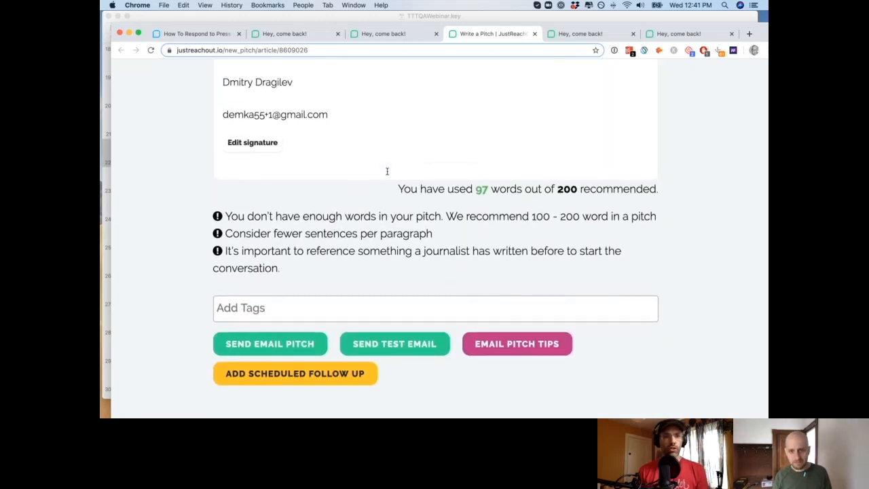
pyautogui.scroll(10, 387, 174)
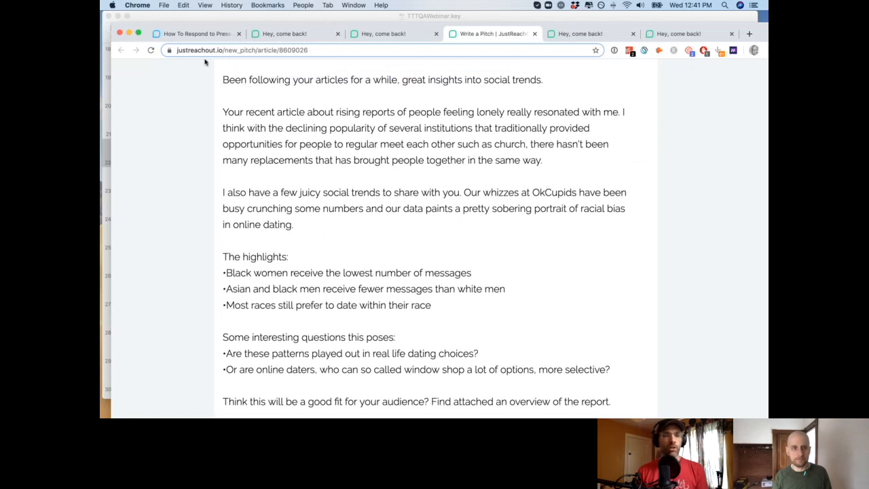
# - Minimize the browser, switch to the TTTQAWebinar presentation in Keynote, and open slide 3, declining the Keynote update
pyautogui.click(128, 34)
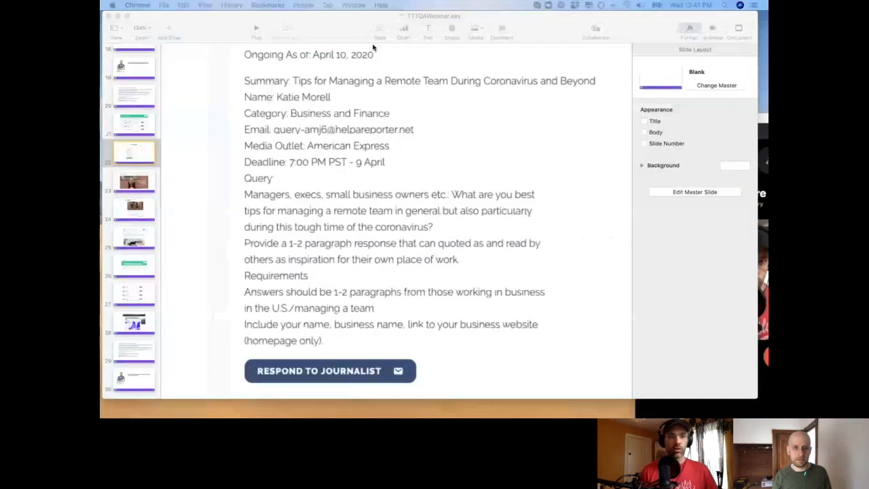
pyautogui.scroll(-5, 137, 228)
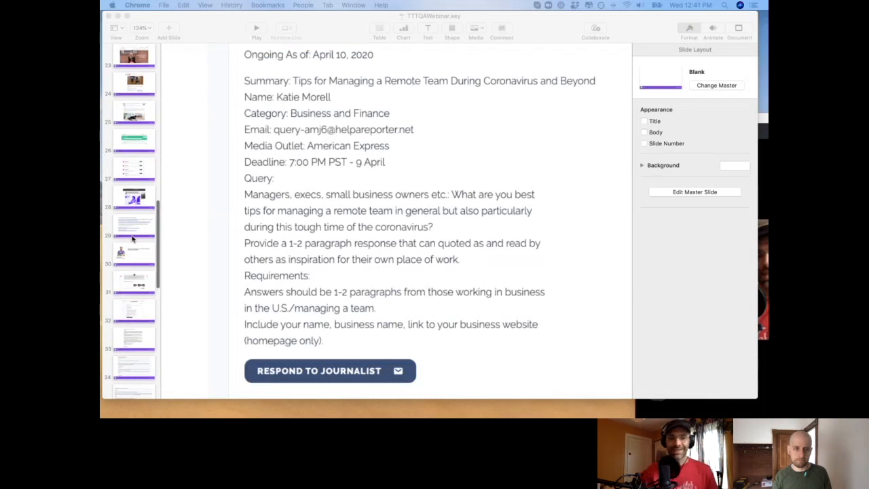
pyautogui.scroll(1, 132, 258)
pyautogui.scroll(15, 133, 258)
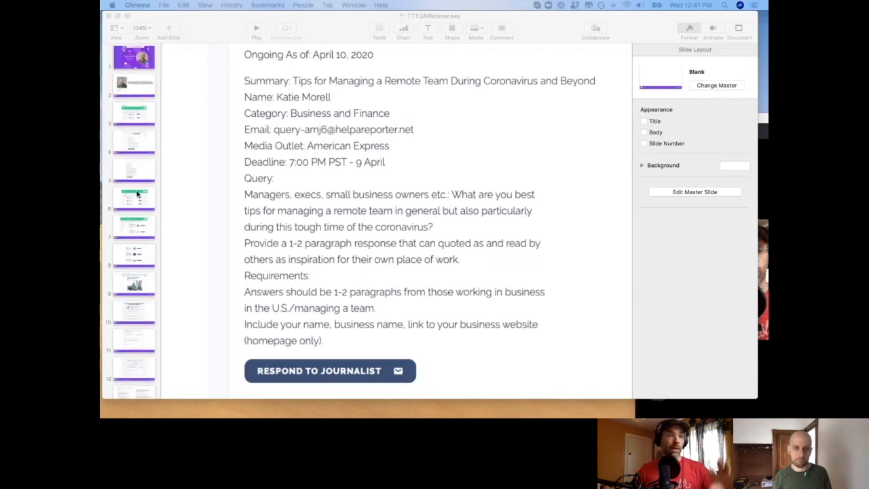
pyautogui.click(135, 116)
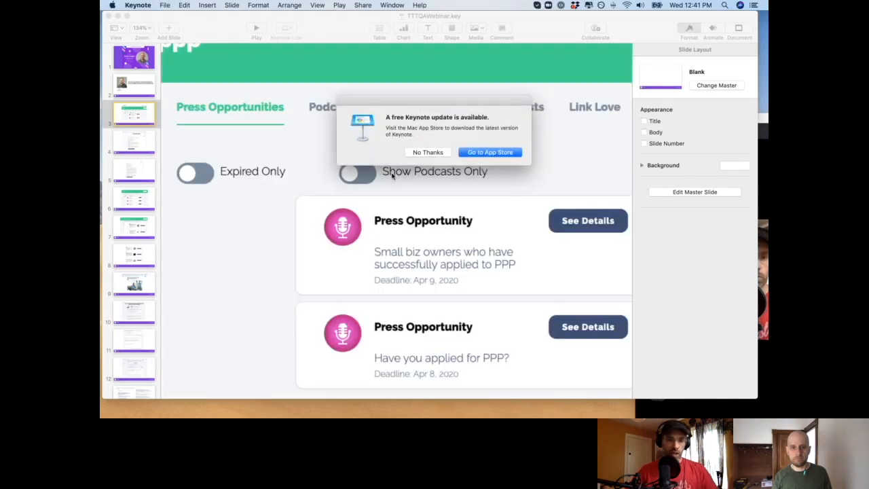
pyautogui.click(427, 152)
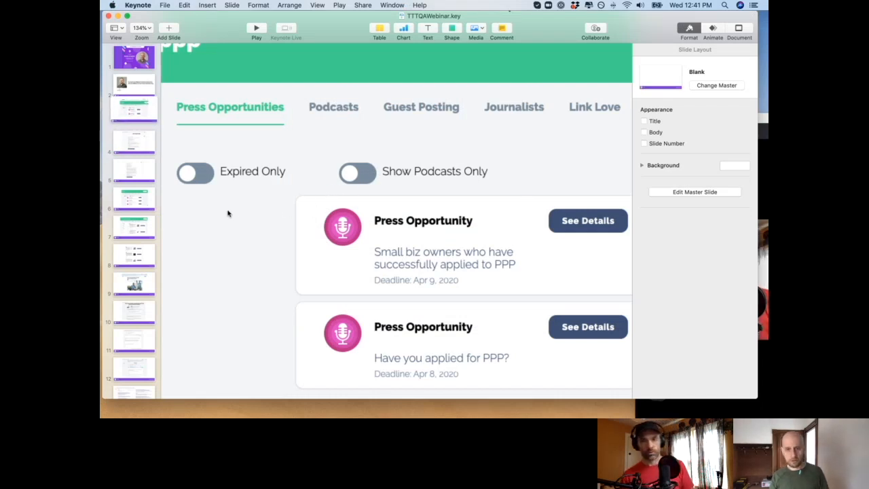
# - Show slide 2 with the question about pitching the SBA loan calculator, at 100% zoom
pyautogui.click(141, 146)
pyautogui.click(142, 93)
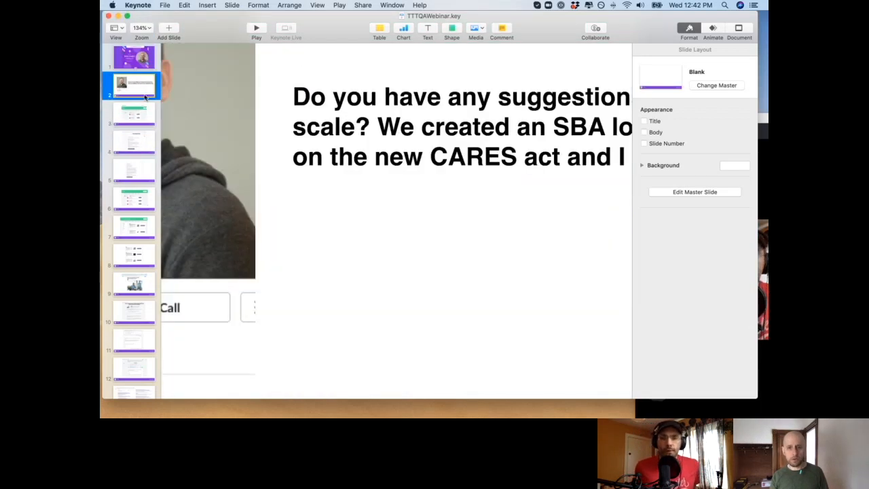
pyautogui.hscroll(2, 374, 264)
pyautogui.scroll(-1, 371, 268)
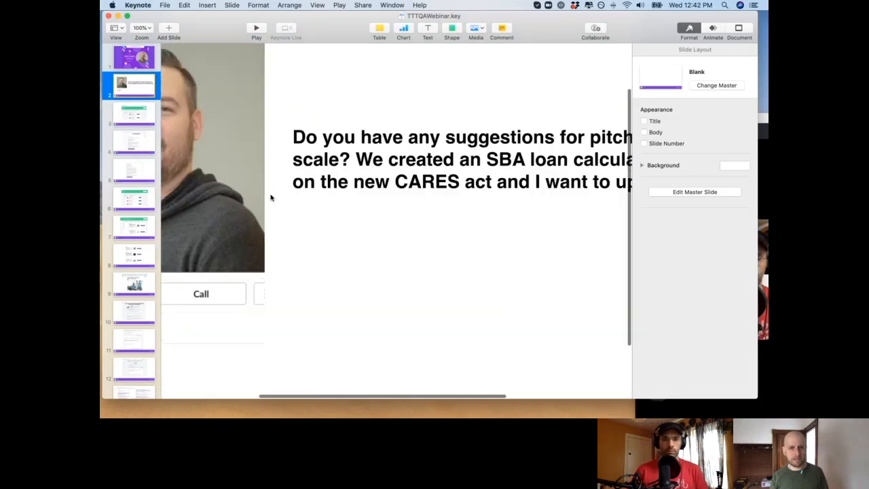
# - Go through slides 3 to 5 to view the "ppp" press opportunities and the details of both journalist queries
pyautogui.click(135, 120)
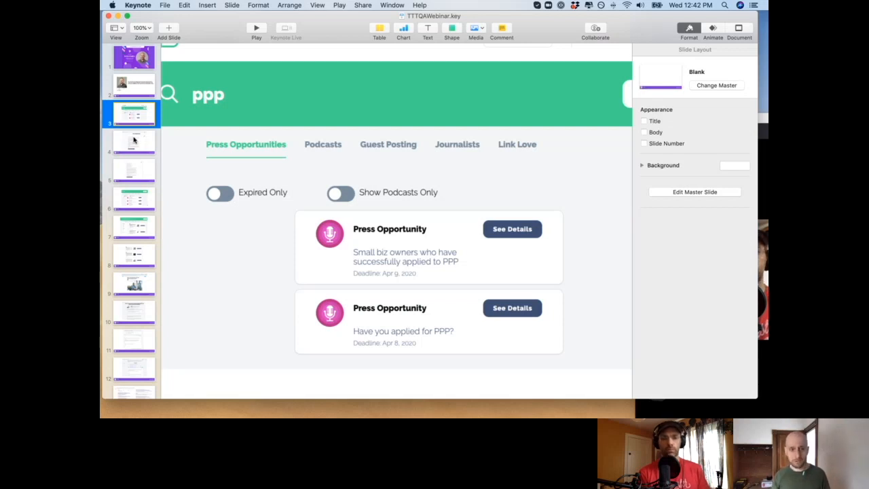
pyautogui.click(134, 140)
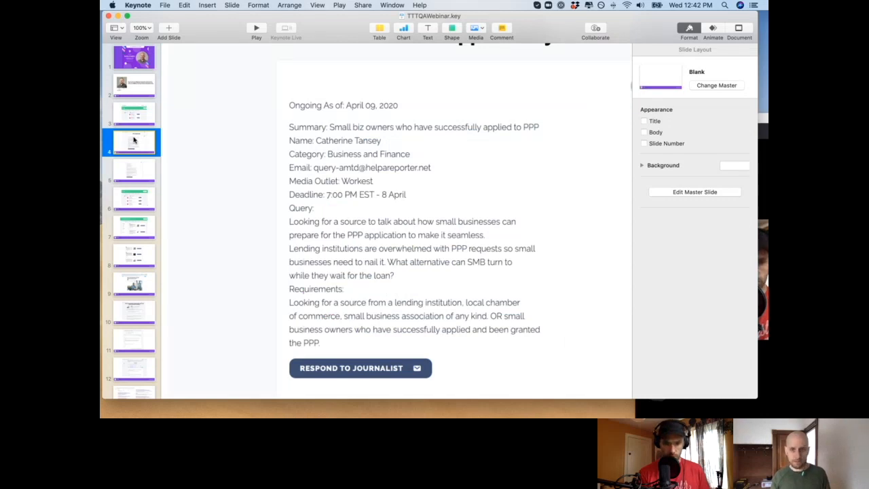
pyautogui.click(141, 176)
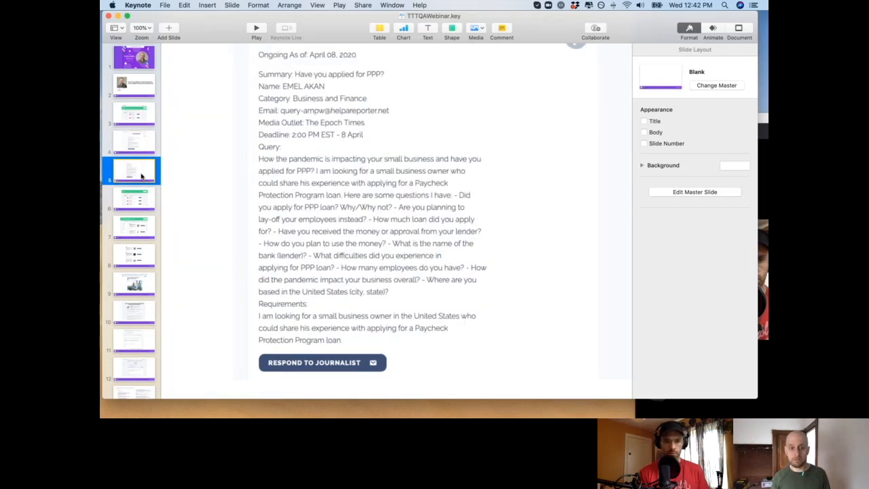
# - Move ahead to slide 9 with the Nav article on preparing an SBA Paycheck Protection Program application
pyautogui.click(138, 255)
pyautogui.press('Down')
pyautogui.press('Down')
pyautogui.press('Down')
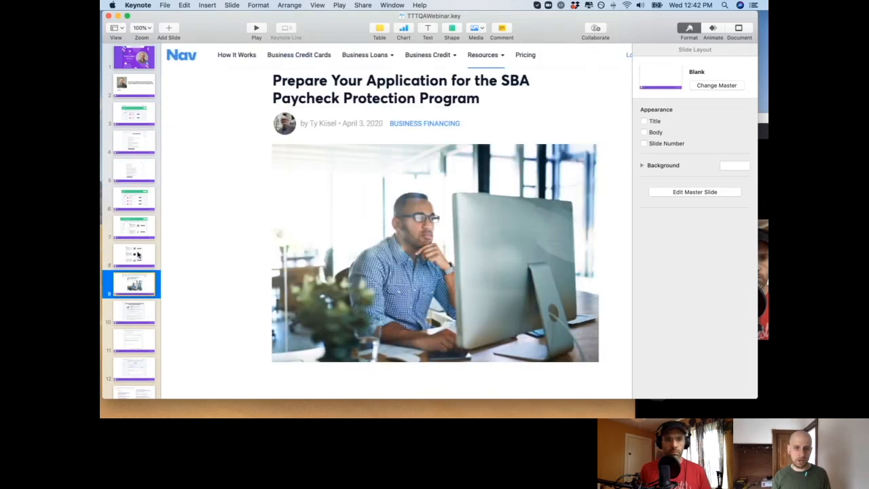